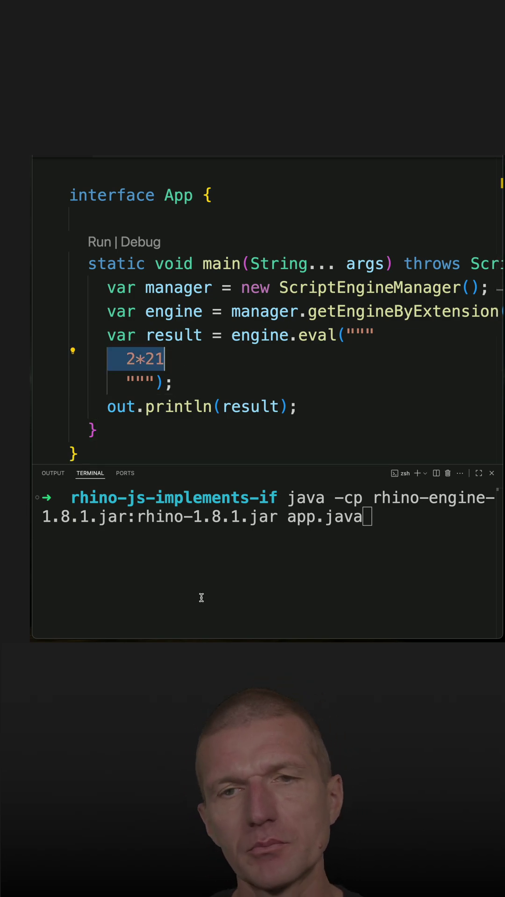
Step: Run app.java with the Rhino jars in the terminal so the 2*21 script prints 42
{"action": "left_click", "coordinate": [220, 596]}
{"action": "key", "text": "Return"}
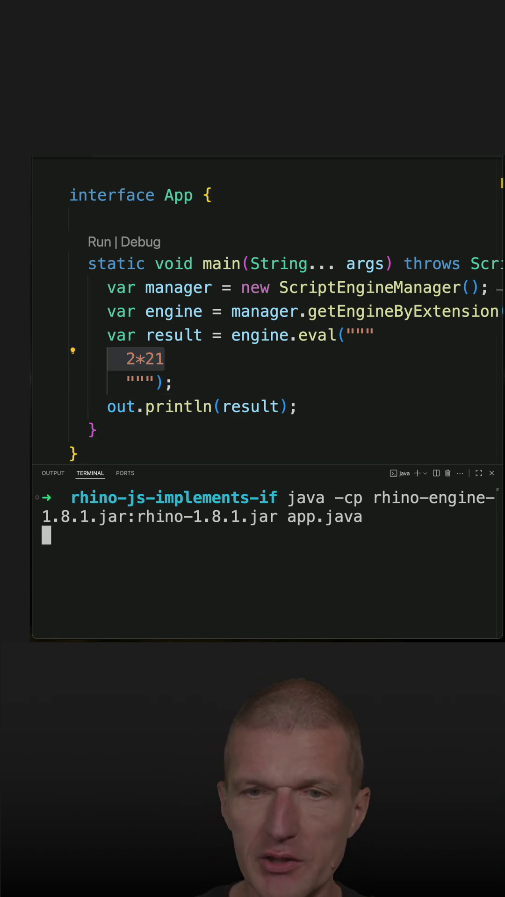
{"action": "left_click_drag", "start_coordinate": [70, 535], "coordinate": [43, 517]}
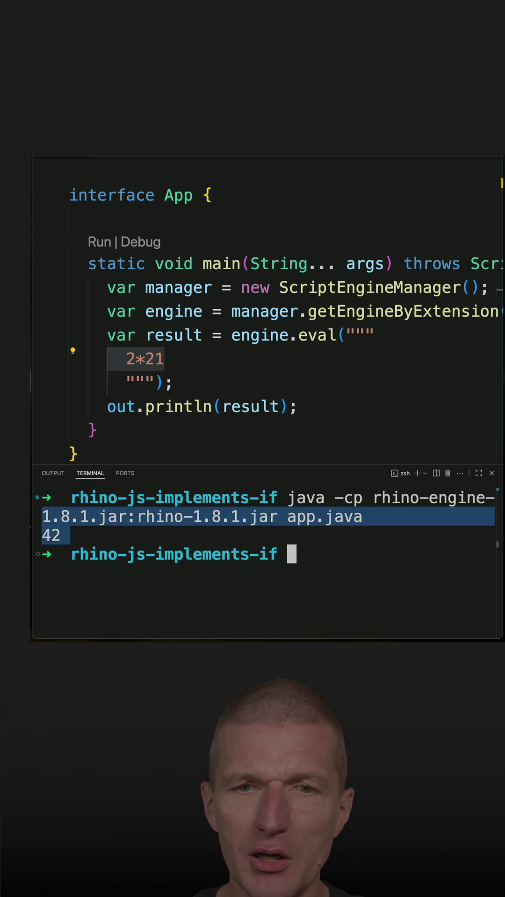
{"action": "left_click", "coordinate": [172, 359]}
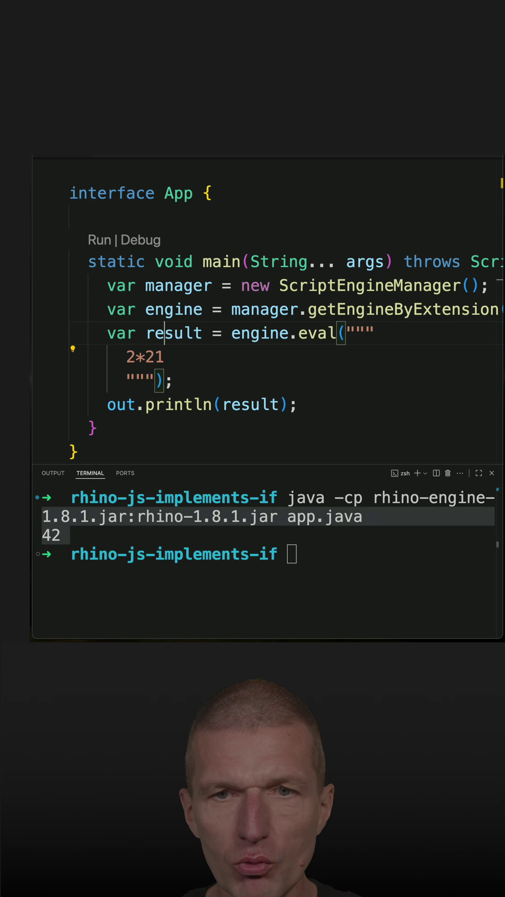
Step: Remove the 'var result = ' assignment in front of the eval call
{"action": "left_click", "coordinate": [164, 333]}
{"action": "key", "text": "Right"}
{"action": "key", "text": "Right"}
{"action": "key", "text": "Right"}
{"action": "key", "text": "ctrl+Right"}
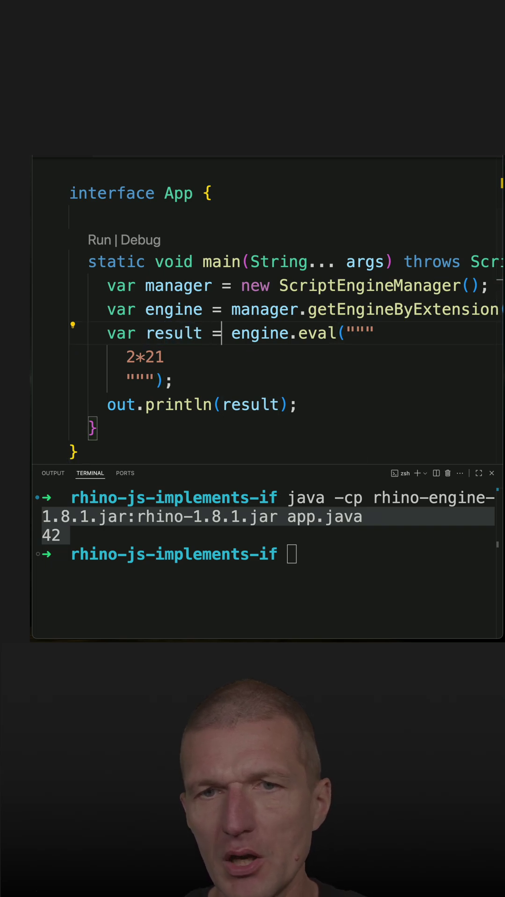
{"action": "key", "text": "ctrl+Right"}
{"action": "key", "text": "shift+Home"}
{"action": "key", "text": "BackSpace"}
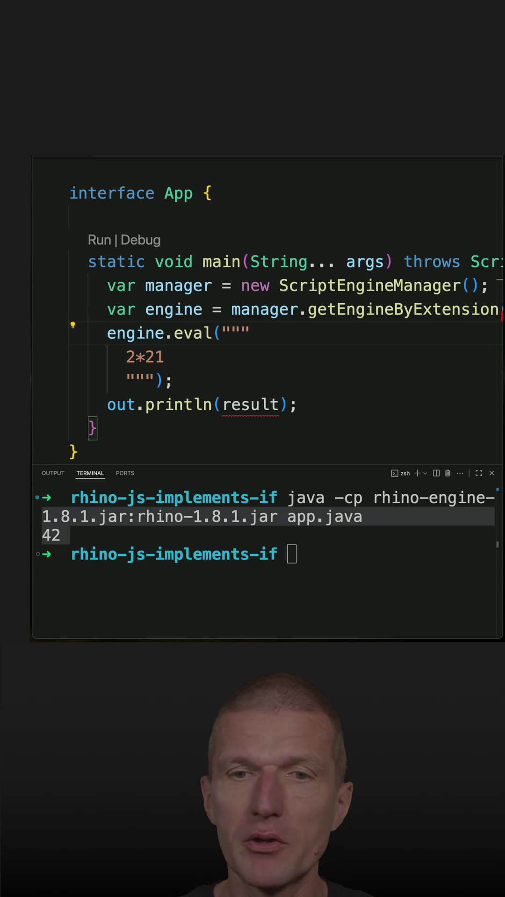
Step: Replace 2*21 with a JavaScript function whose body is print('hello, duke');
{"action": "key", "text": "Down"}
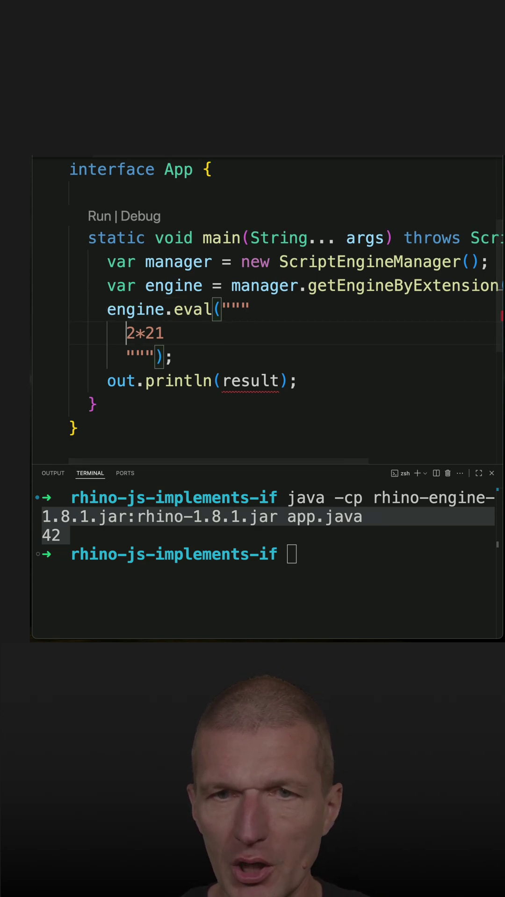
{"action": "key", "text": "shift+End"}
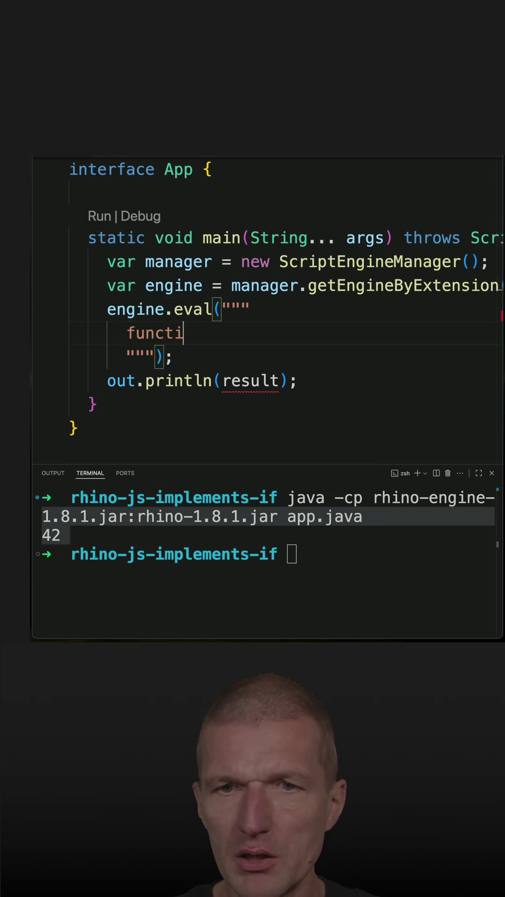
{"action": "type", "text": "()"}
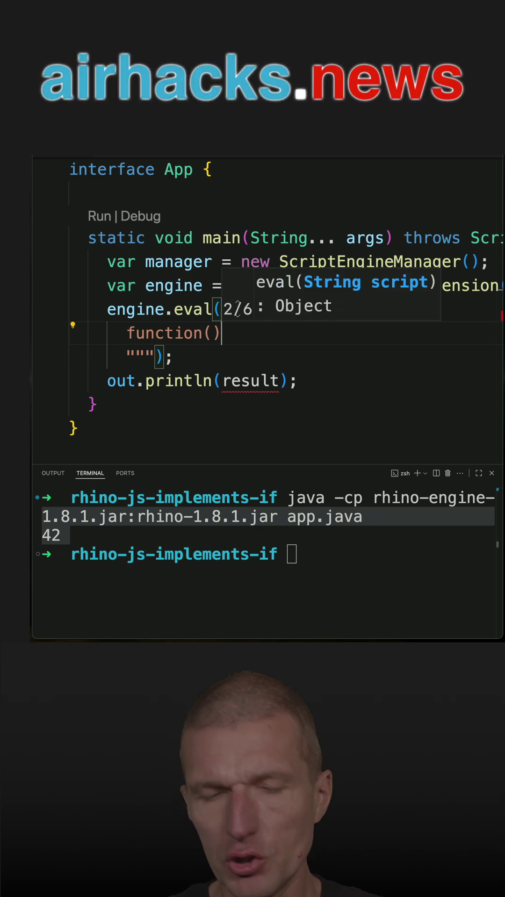
{"action": "type", "text": "{}"}
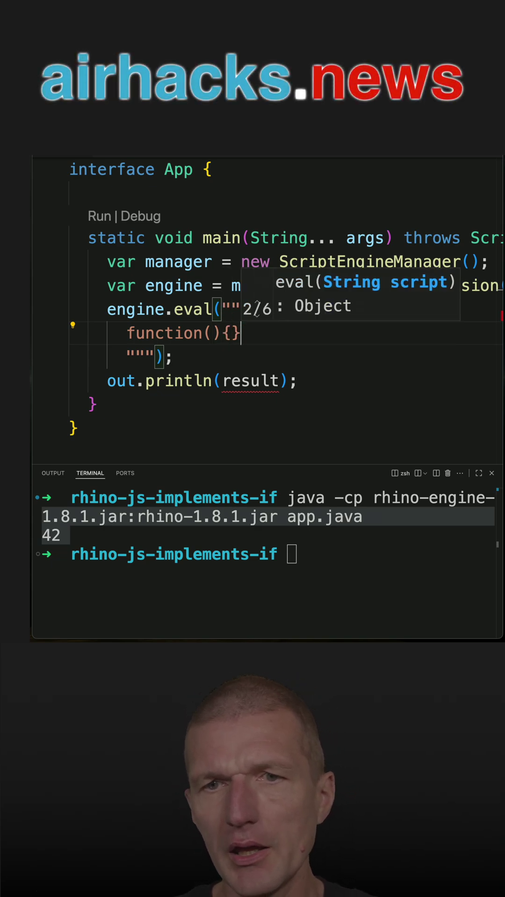
{"action": "key", "text": "Return"}
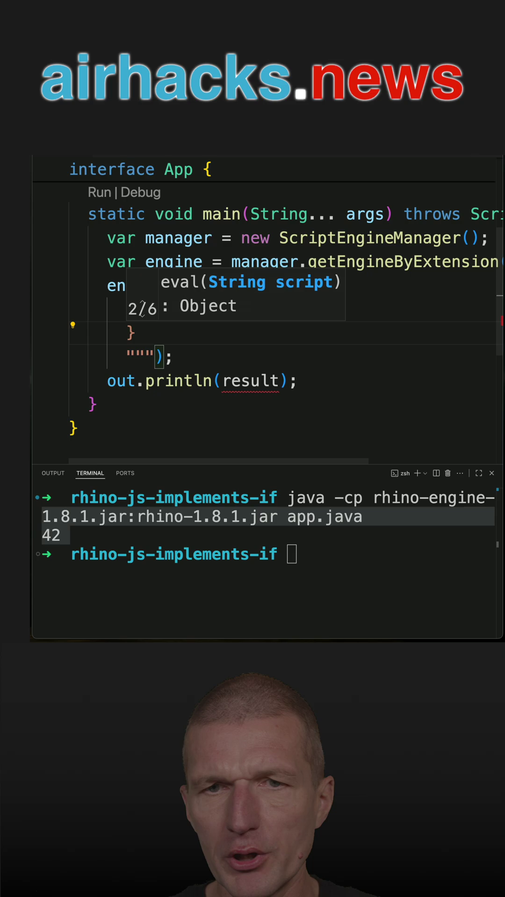
{"action": "key", "text": "Escape"}
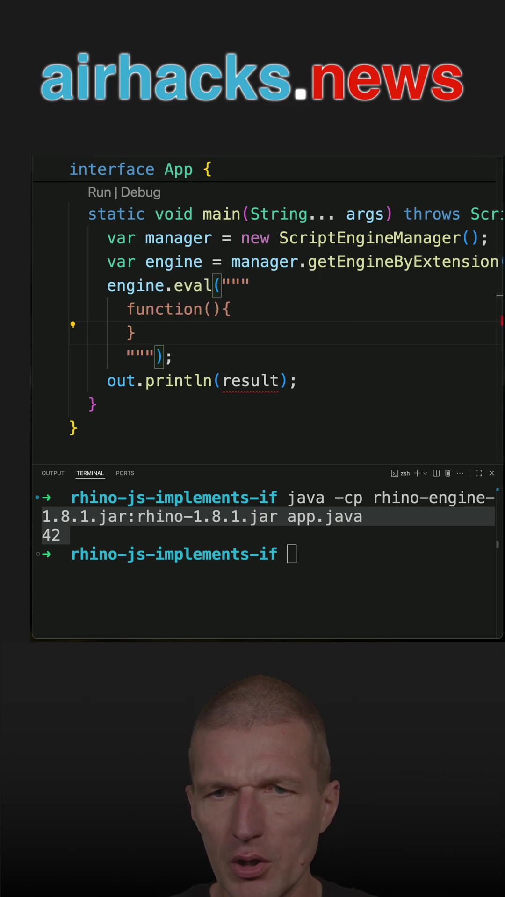
{"action": "key", "text": "ctrl+shift+Return"}
{"action": "type", "text": "print"}
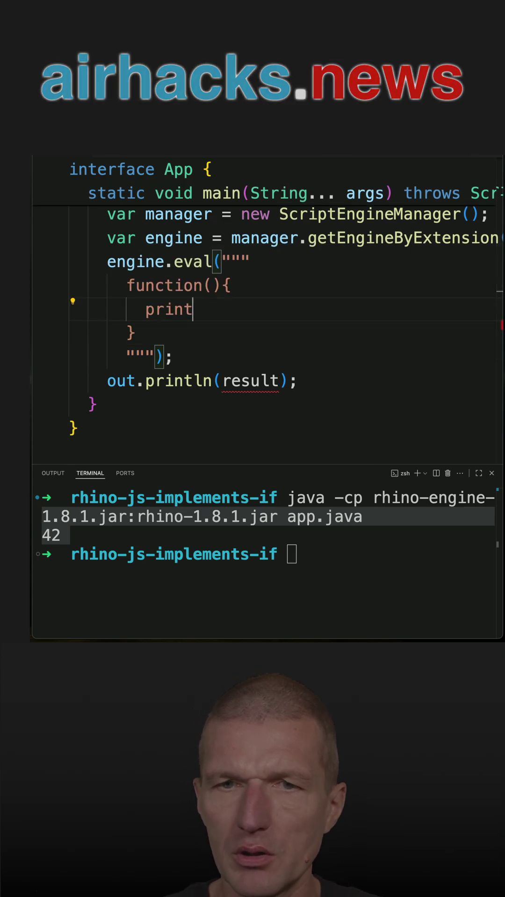
{"action": "type", "text": "();"}
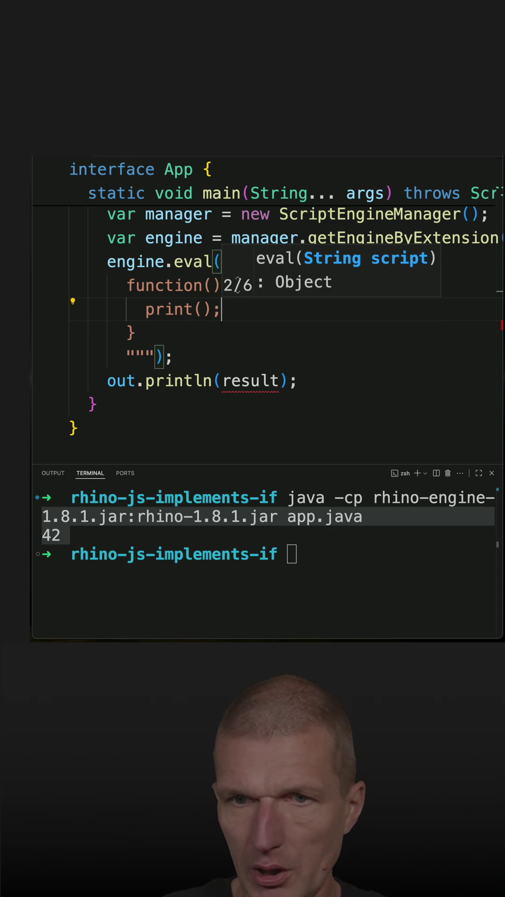
{"action": "key", "text": "Left"}
{"action": "key", "text": "Left"}
{"action": "type", "text": "'hell"}
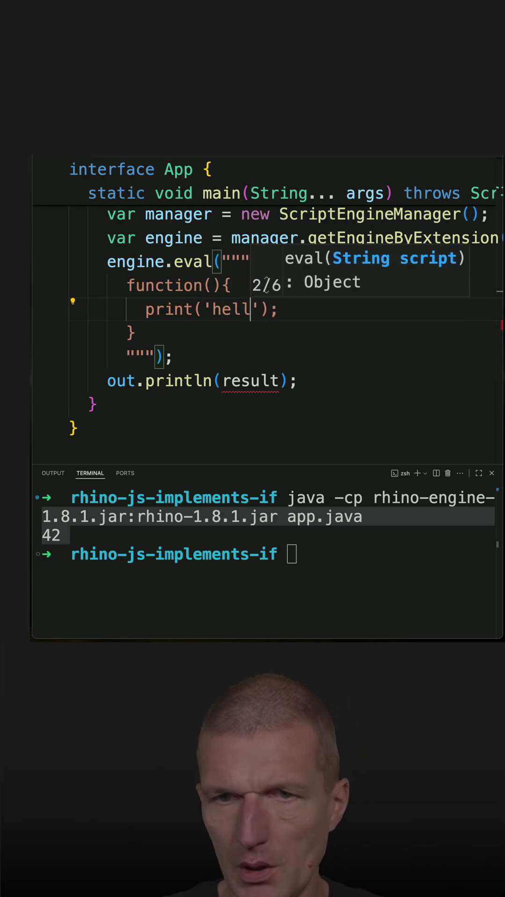
{"action": "type", "text": "o, duke"}
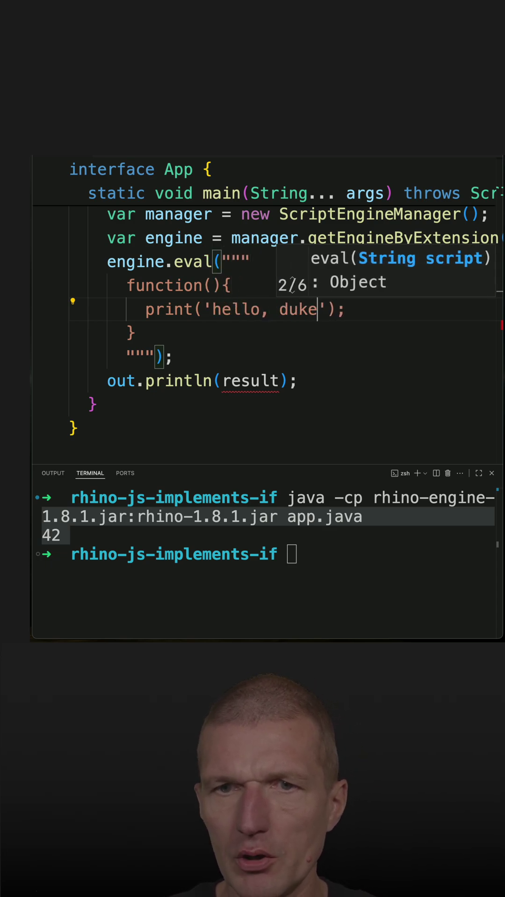
{"action": "key", "text": "Escape"}
Step: Add if(engine instanceof Invocable invocable){ } after the eval call
{"action": "key", "text": "Down"}
{"action": "key", "text": "Down"}
{"action": "key", "text": "Down"}
{"action": "key", "text": "End"}
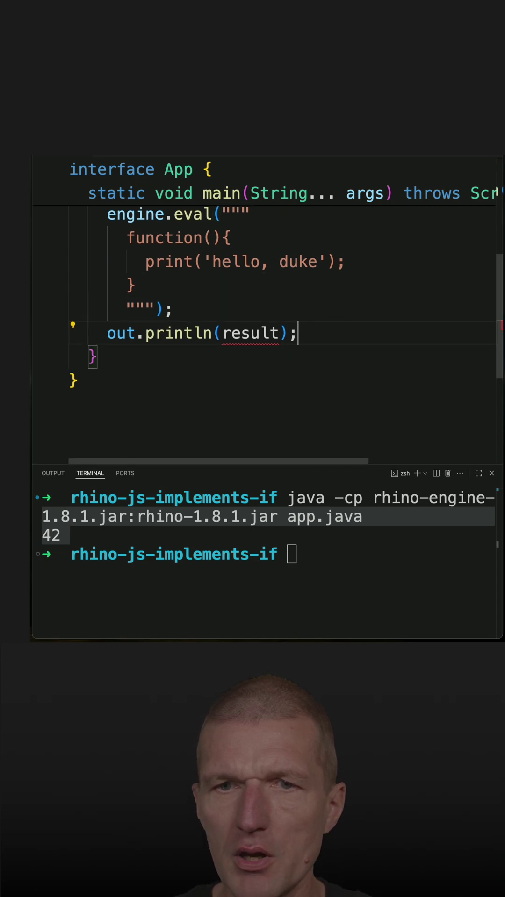
{"action": "key", "text": "Up"}
{"action": "key", "text": "Return"}
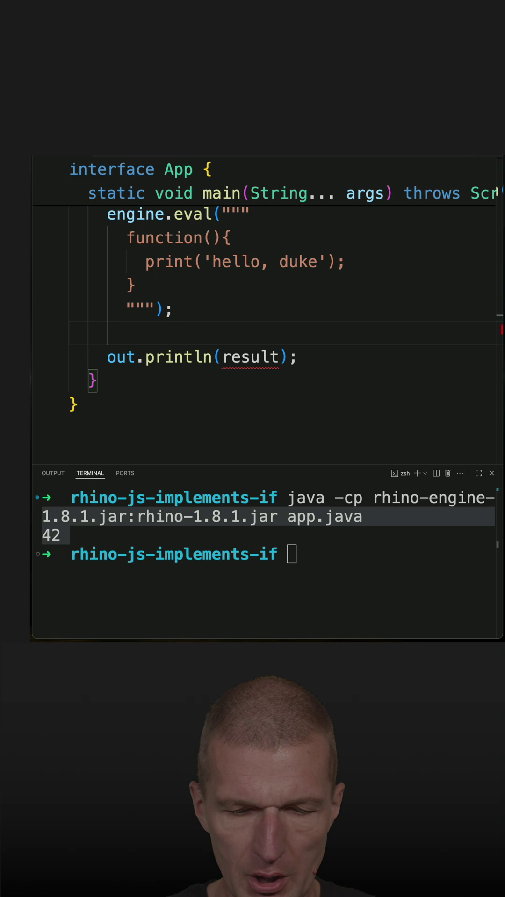
{"action": "type", "text": "ikf"}
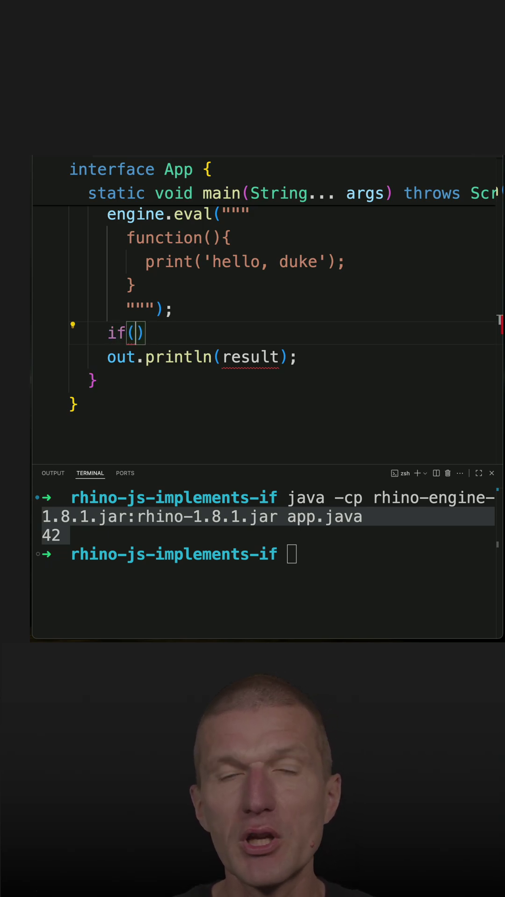
{"action": "type", "text": "engin"}
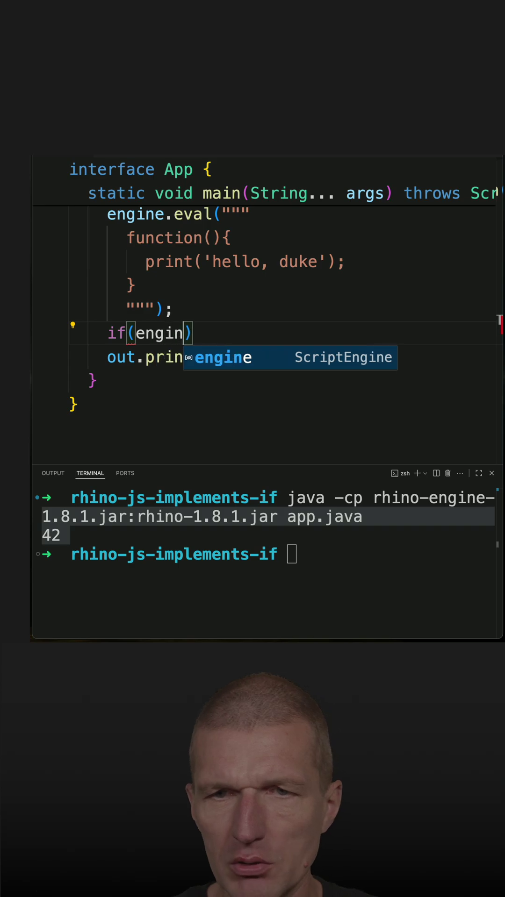
{"action": "type", "text": "e ins"}
{"action": "key", "text": "Tab"}
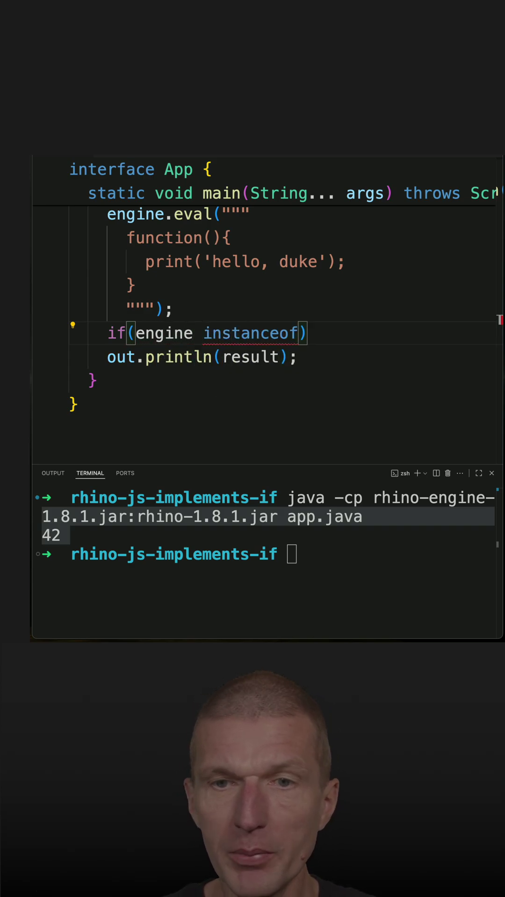
{"action": "type", "text": "Inv"}
{"action": "key", "text": "Tab"}
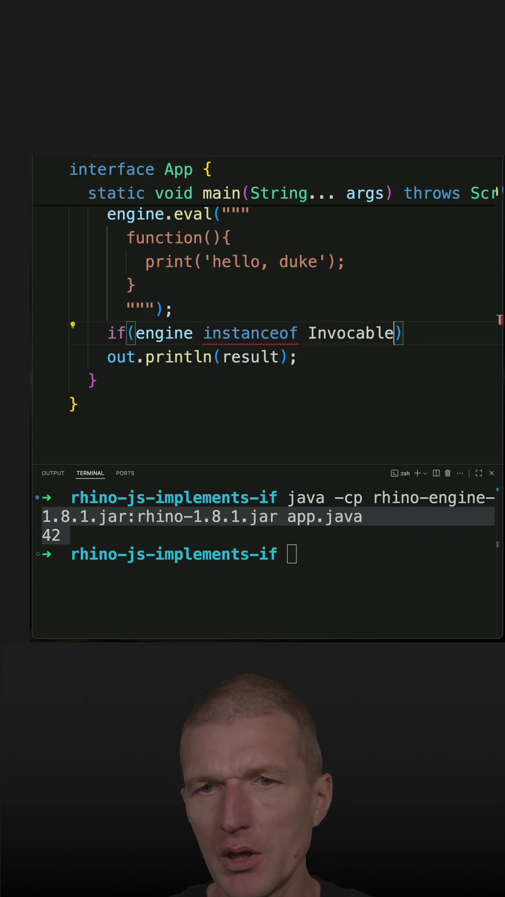
{"action": "type", "text": "invocab"}
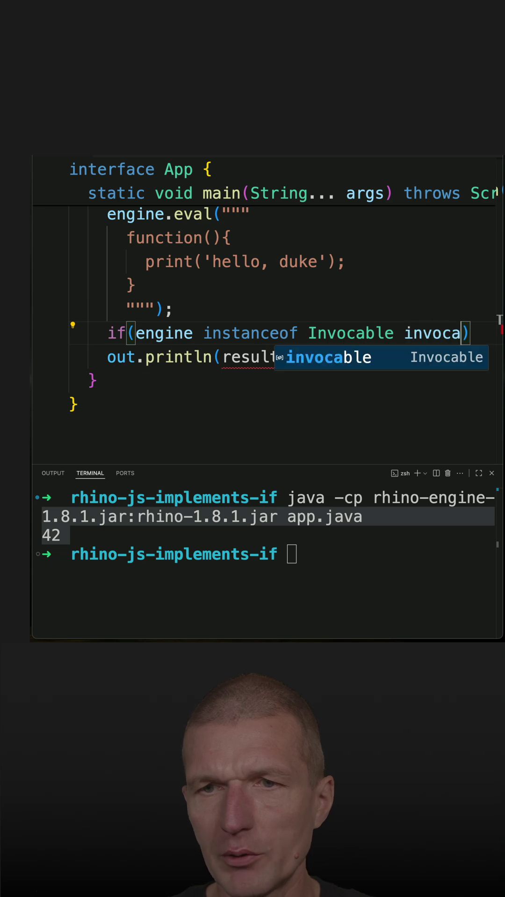
{"action": "type", "text": "le"}
{"action": "key", "text": "Escape"}
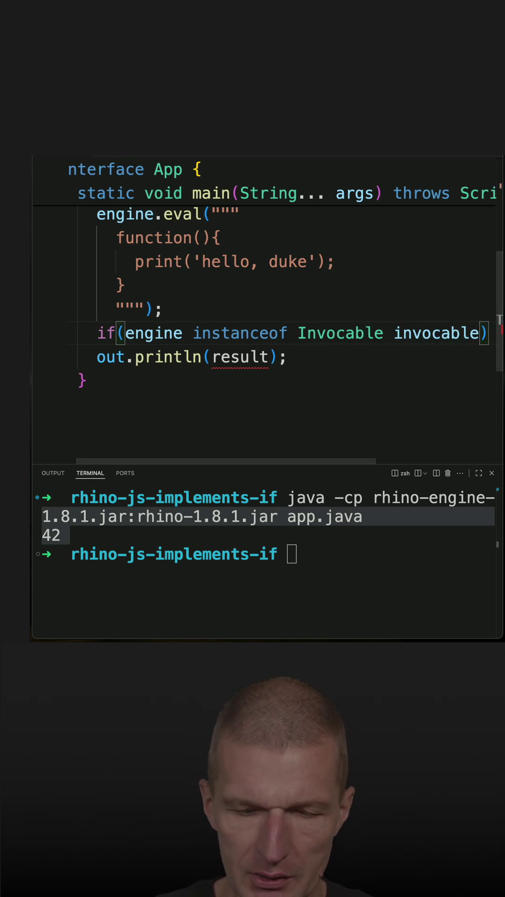
{"action": "type", "text": "){"}
{"action": "key", "text": "Return"}
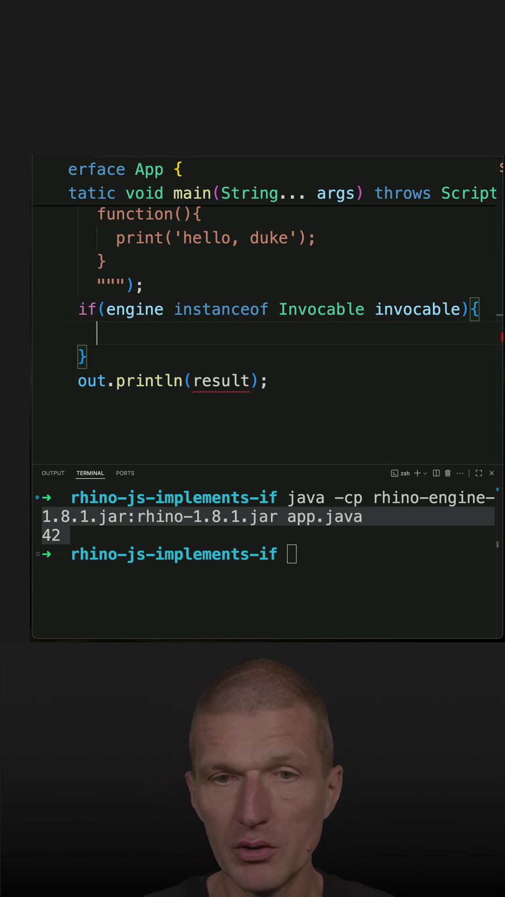
{"action": "scroll", "coordinate": [267, 309], "scroll_direction": "down", "scroll_amount": 1}
Step: Cut the out.println(result) line and start invocable.getInterface( inside the if block
{"action": "key", "text": "shift+Down"}
{"action": "key", "text": "super+x"}
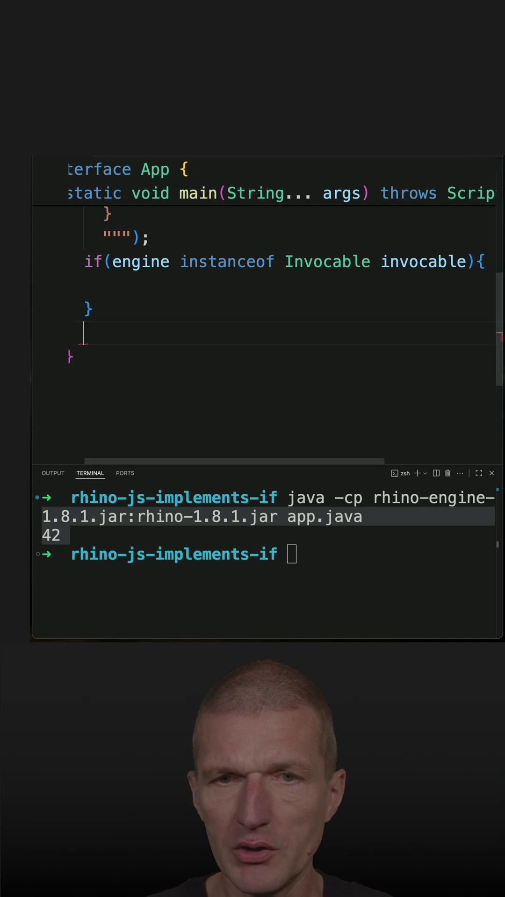
{"action": "key", "text": "Tab"}
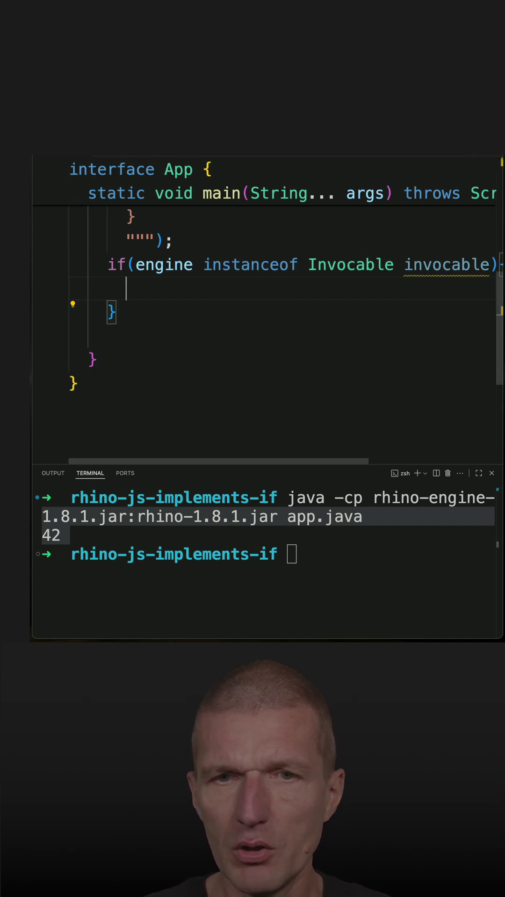
{"action": "type", "text": "inv"}
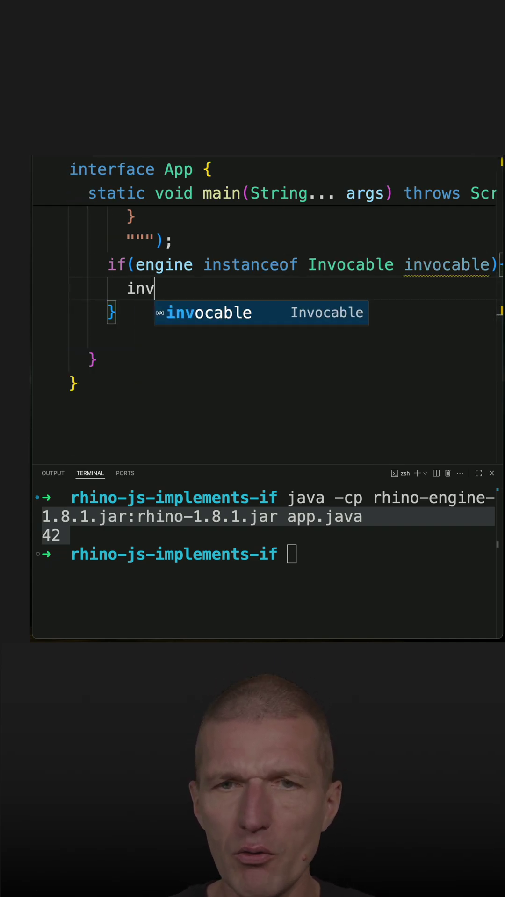
{"action": "type", "text": "ocable.get"}
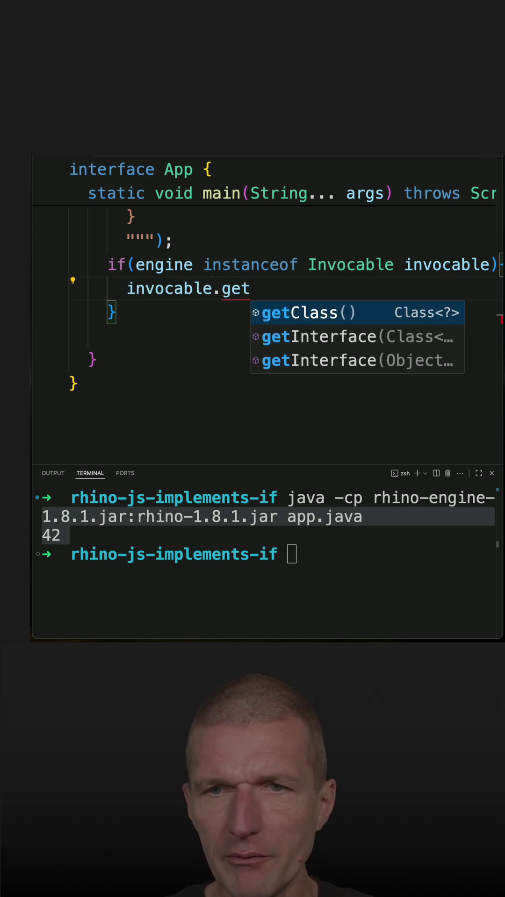
{"action": "key", "text": "Down"}
{"action": "key", "text": "Return"}
{"action": "type", "text": "Rujnn"}
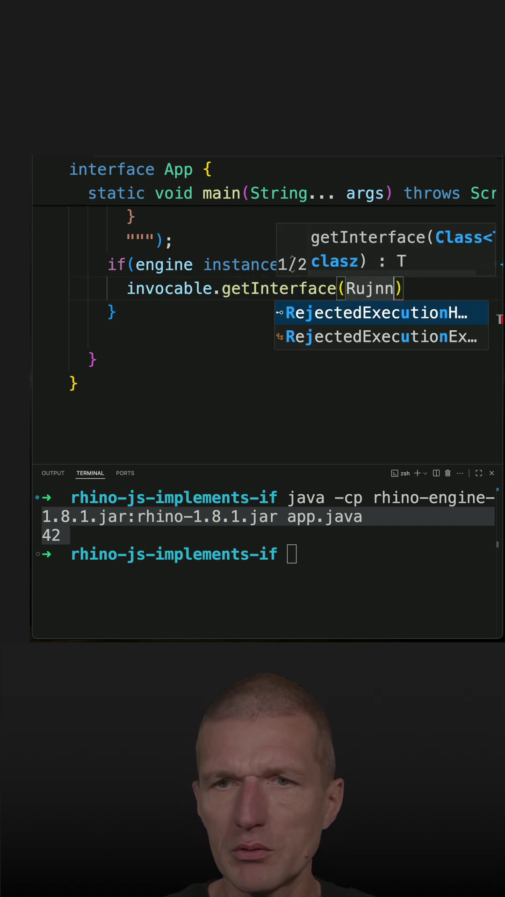
{"action": "type", "text": "abl"}
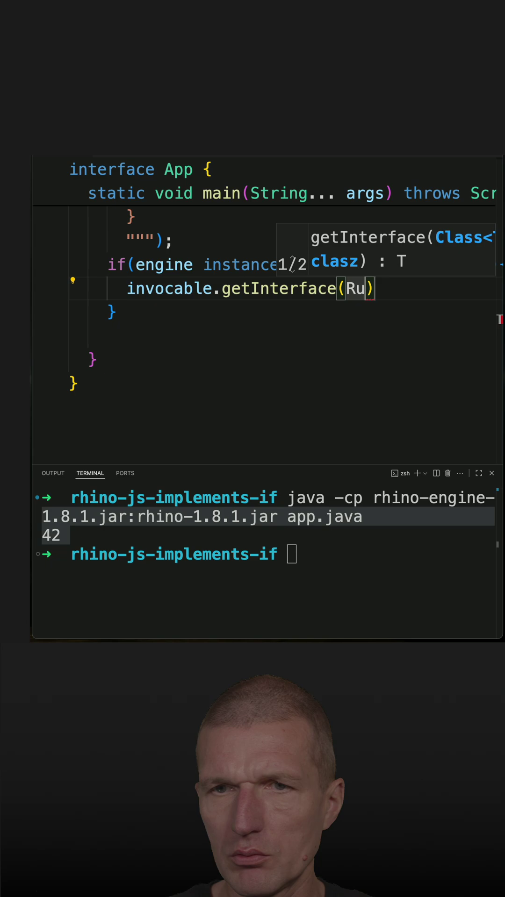
{"action": "type", "text": "nna"}
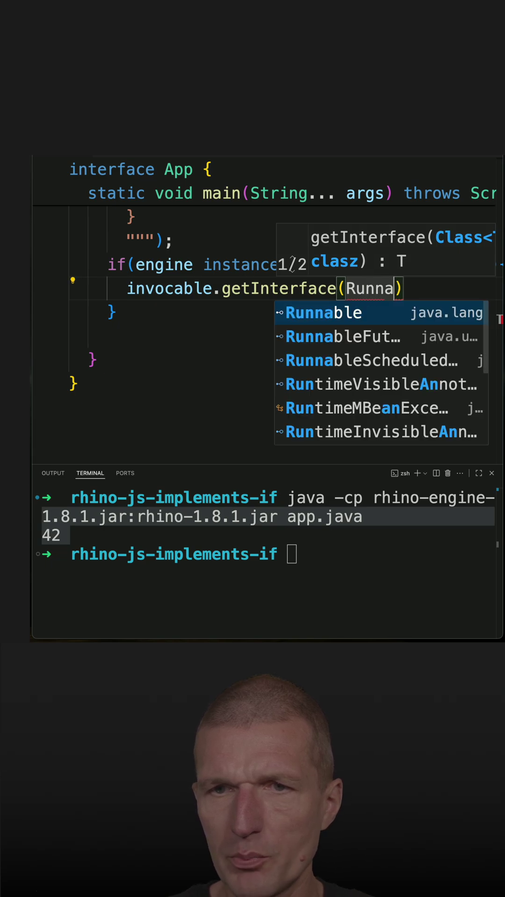
{"action": "type", "text": "ble"}
{"action": "key", "text": "Escape"}
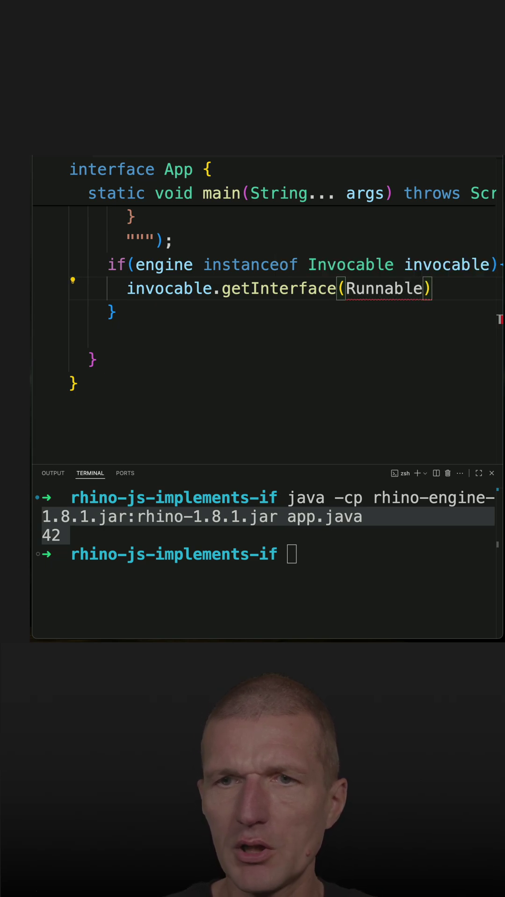
{"action": "type", "text": ".ca"}
Step: Pass Runnable.class to getInterface and return to the line start for an assignment
{"action": "key", "text": "BackSpace"}
{"action": "type", "text": "las"}
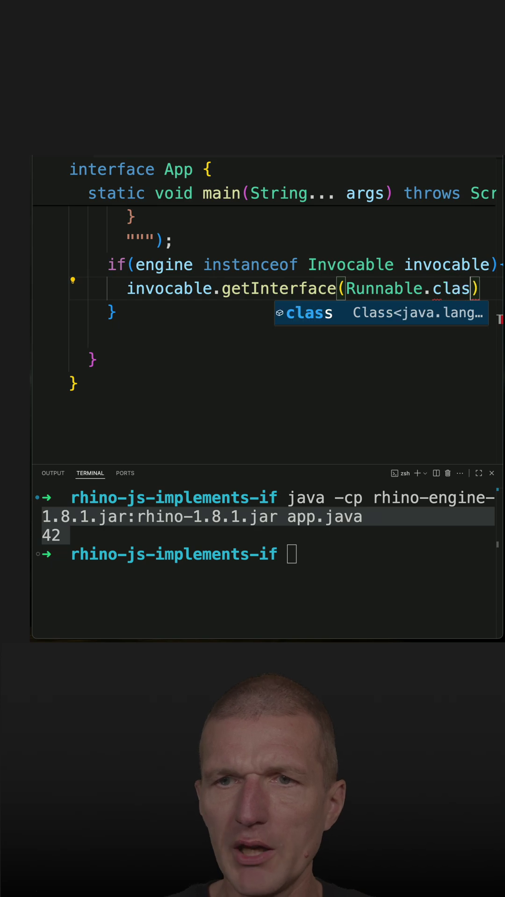
{"action": "type", "text": "s"}
{"action": "key", "text": "Escape"}
{"action": "key", "text": "Right"}
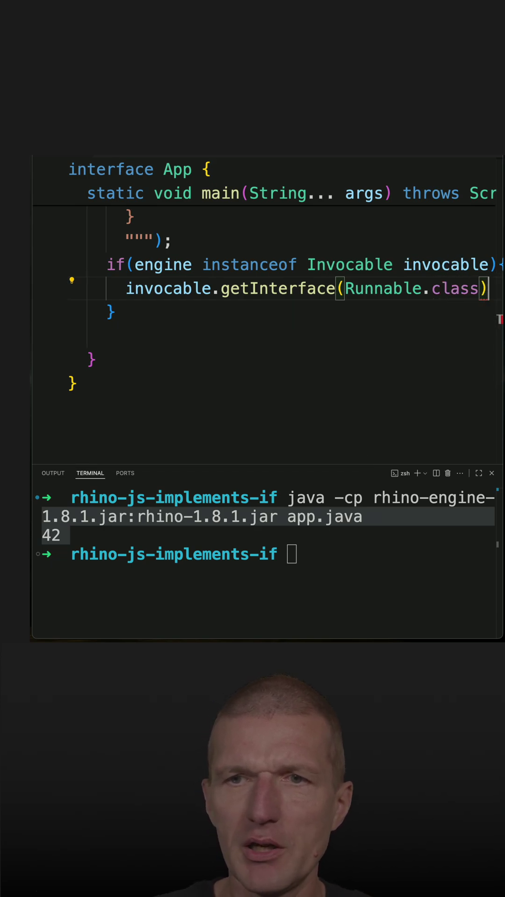
{"action": "type", "text": ";"}
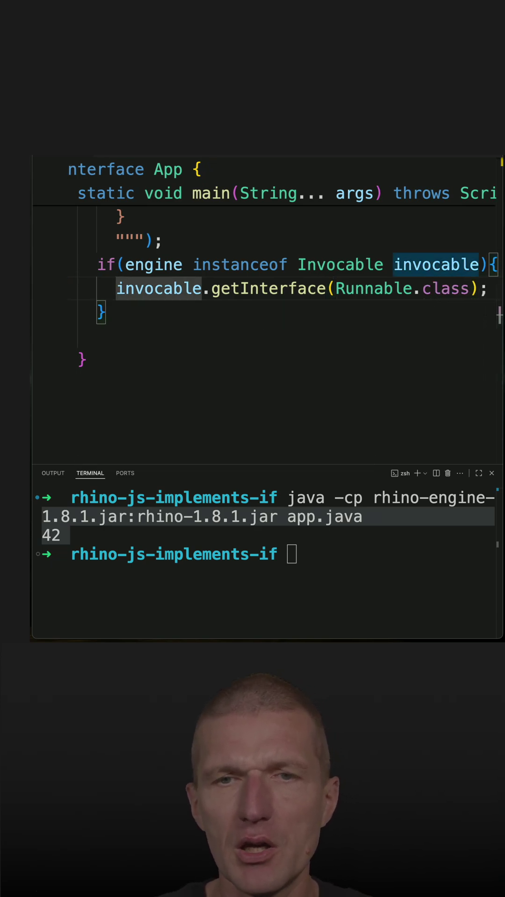
{"action": "key", "text": "Home"}
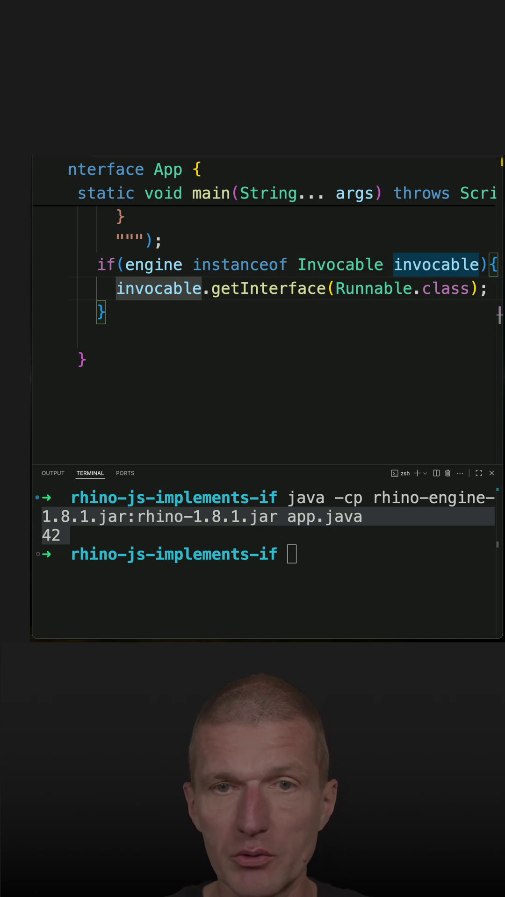
{"action": "type", "text": "var ru"}
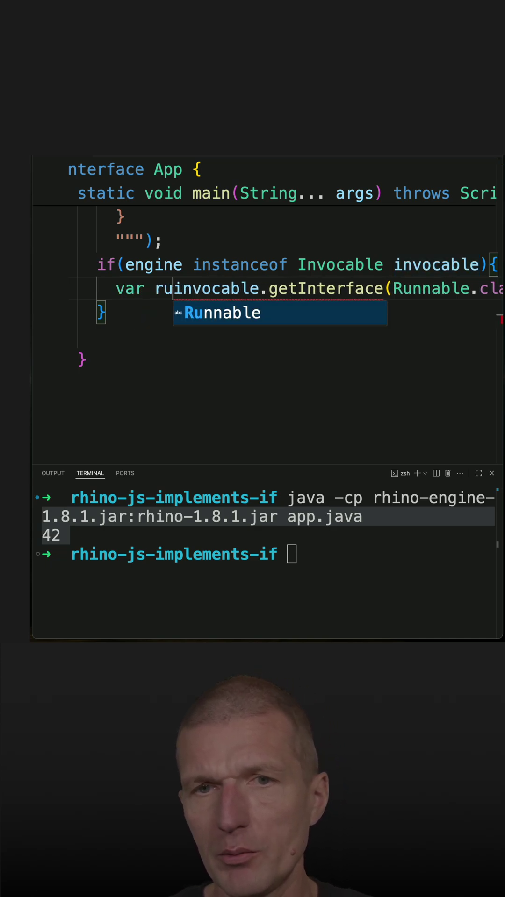
{"action": "type", "text": "nnable "}
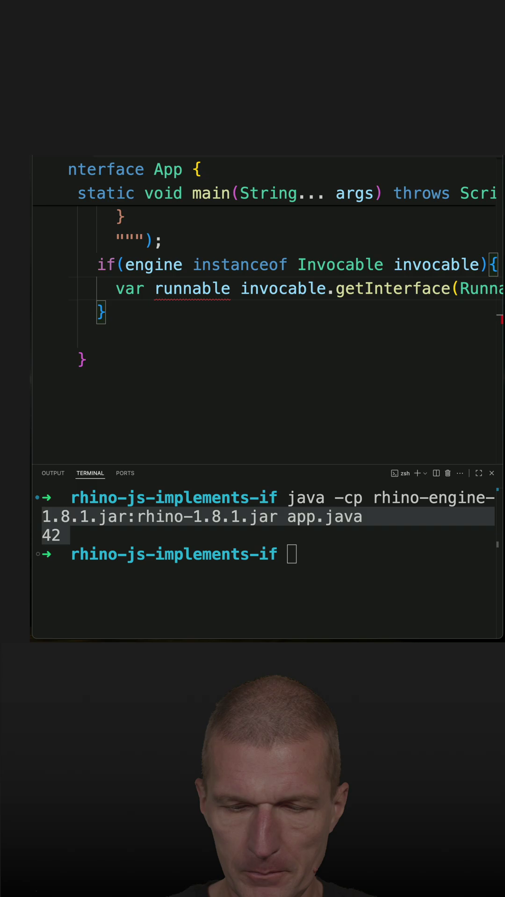
{"action": "type", "text": "="}
Step: Assign the interface to var runnable and call runnable.run(); on the next line
{"action": "key", "text": "End"}
{"action": "key", "text": "Return"}
{"action": "type", "text": "ru"}
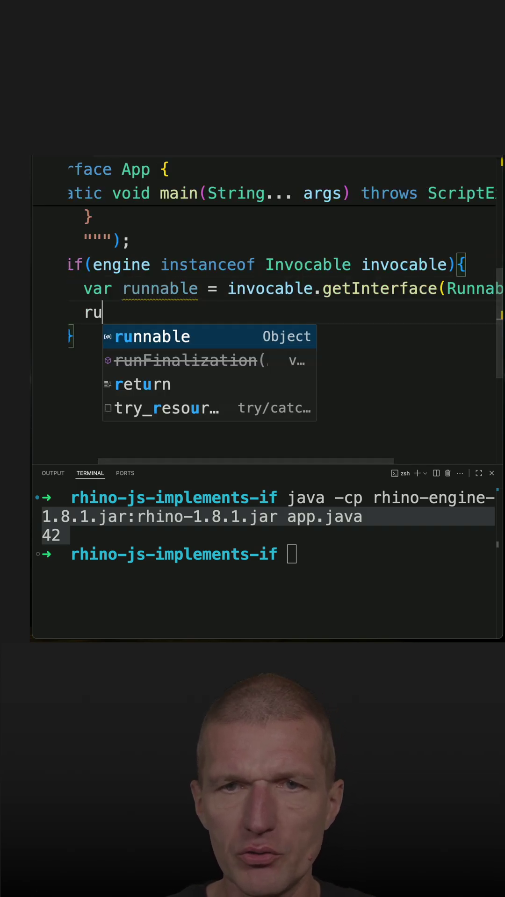
{"action": "type", "text": "n"}
{"action": "key", "text": "Tab"}
{"action": "type", "text": ".ru"}
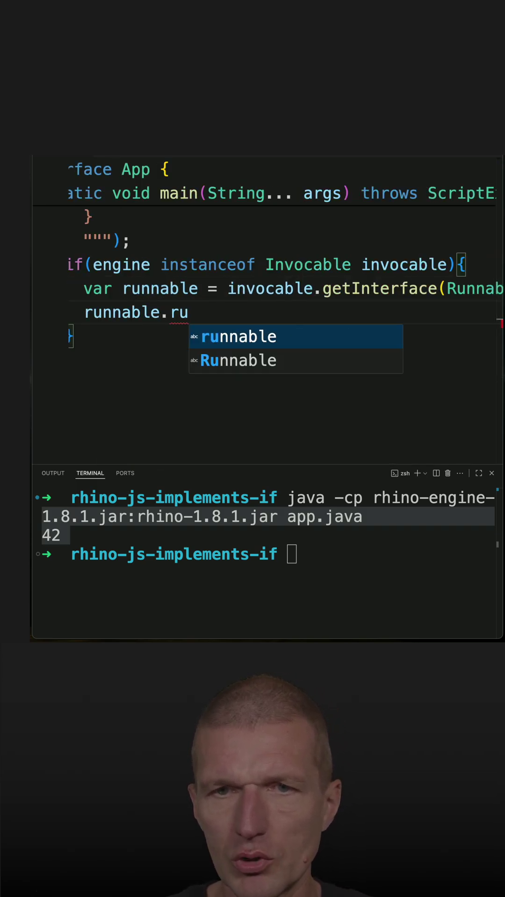
{"action": "key", "text": "BackSpace"}
{"action": "key", "text": "BackSpace"}
{"action": "type", "text": "run"}
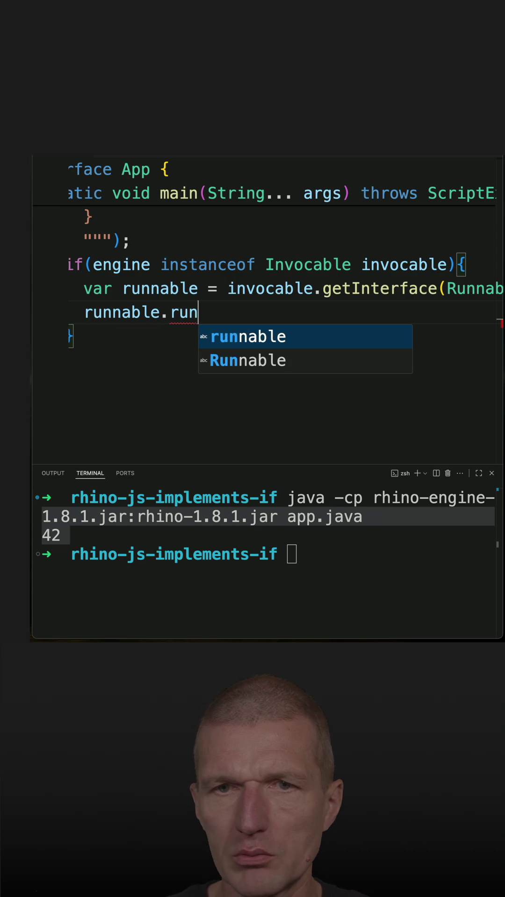
{"action": "type", "text": "();"}
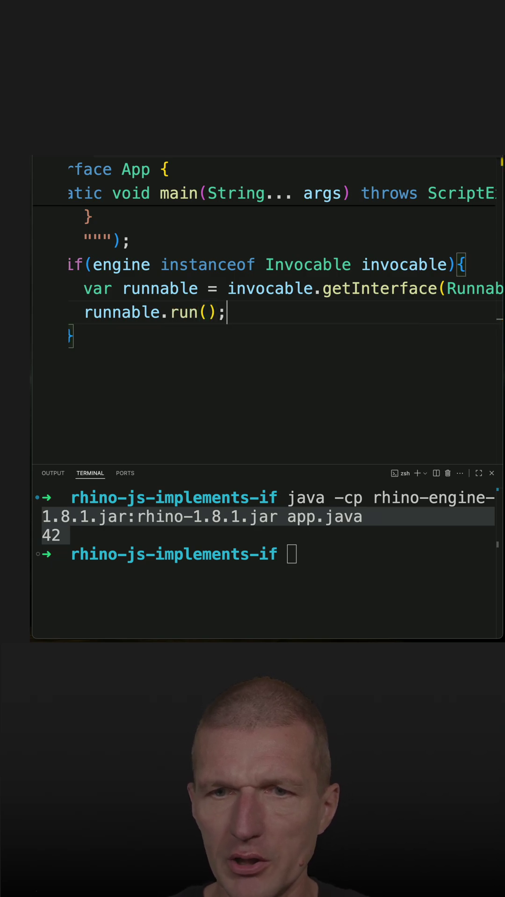
{"action": "left_click", "coordinate": [273, 581]}
Step: Rerun the java command, which now throws a NullPointerException for the null runnable
{"action": "key", "text": "Up"}
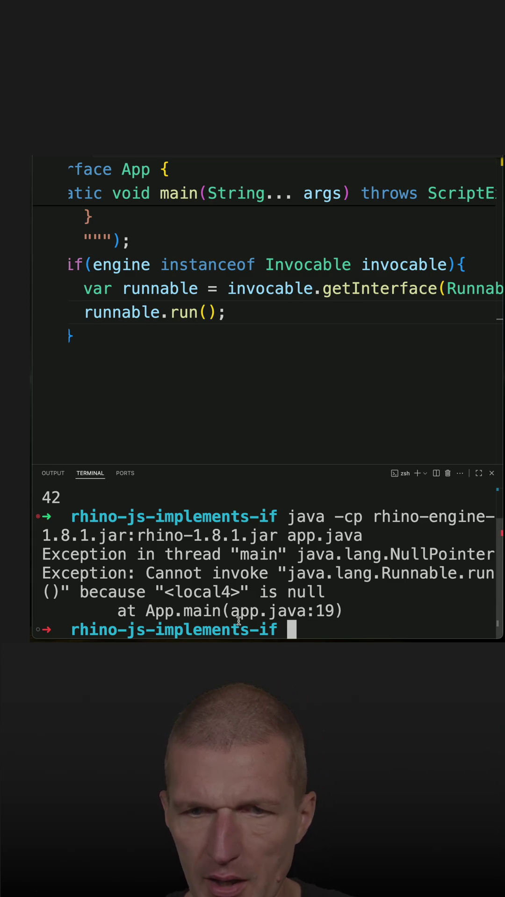
{"action": "left_click_drag", "start_coordinate": [56, 592], "coordinate": [324, 592]}
{"action": "scroll", "coordinate": [273, 303], "scroll_direction": "up", "scroll_amount": 4}
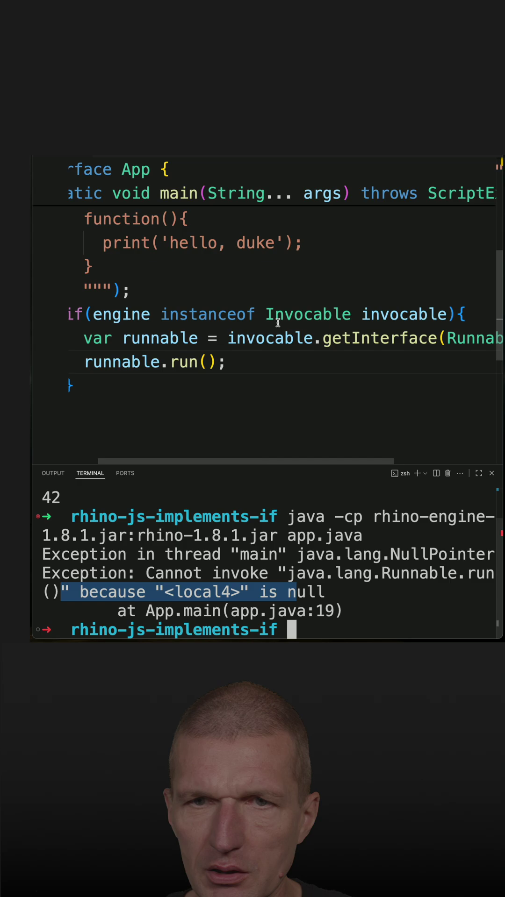
Step: Name the JavaScript function run and rerun the app so it prints 'hello, duke'
{"action": "left_click", "coordinate": [174, 269]}
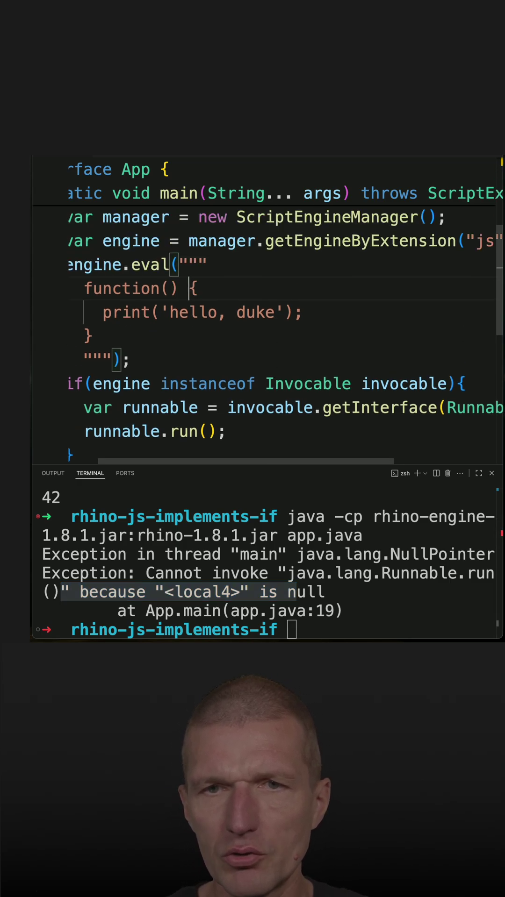
{"action": "scroll", "coordinate": [207, 334], "scroll_direction": "up", "scroll_amount": 1}
{"action": "type", "text": "run"}
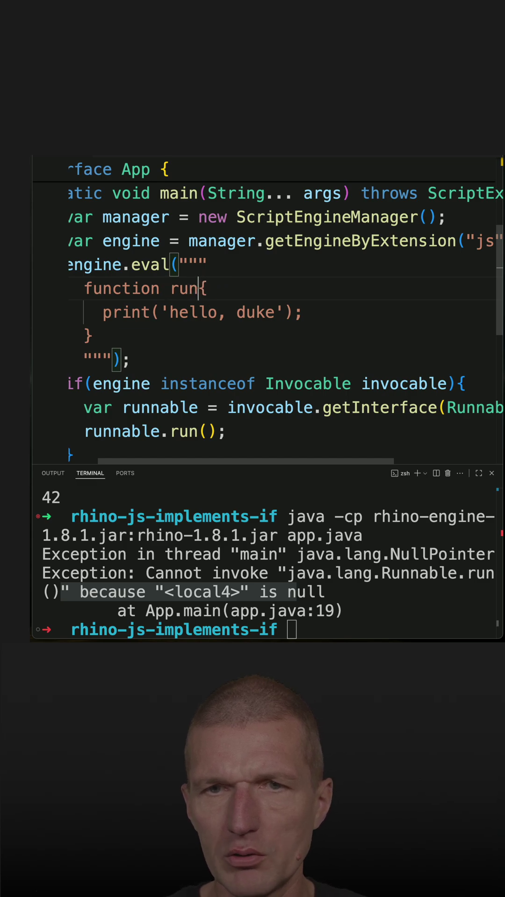
{"action": "type", "text": "()"}
{"action": "left_click", "coordinate": [306, 555]}
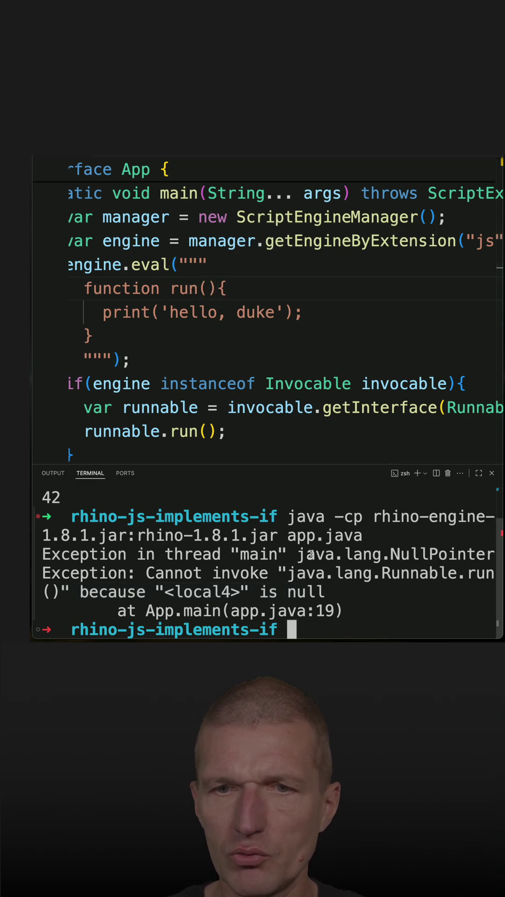
{"action": "key", "text": "Up"}
{"action": "key", "text": "Return"}
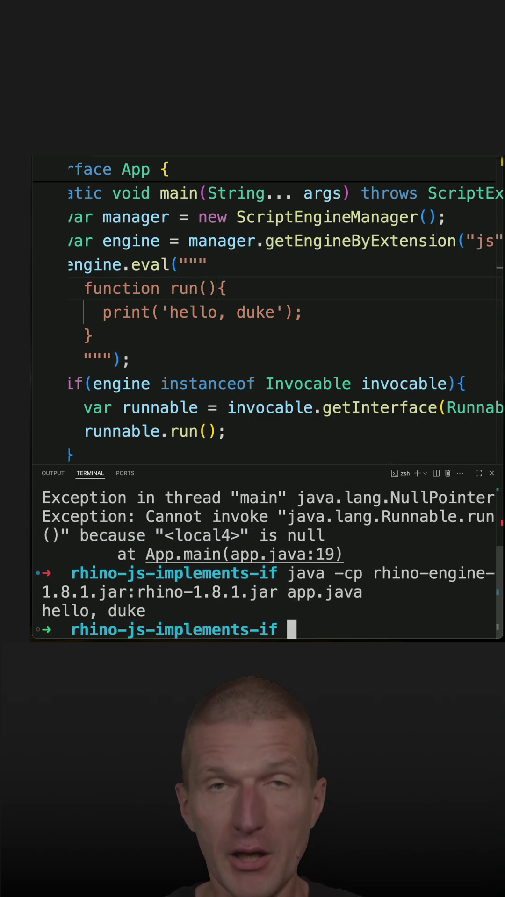